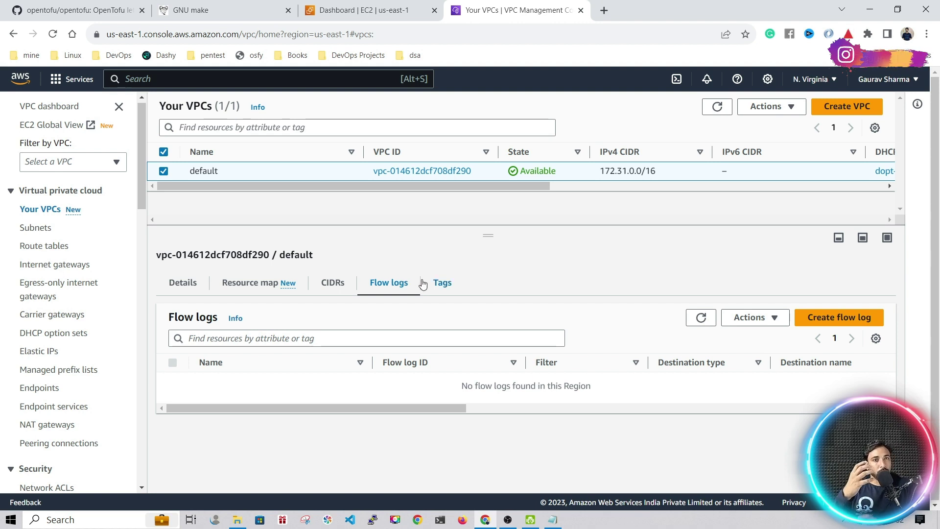
pyautogui.press('h')
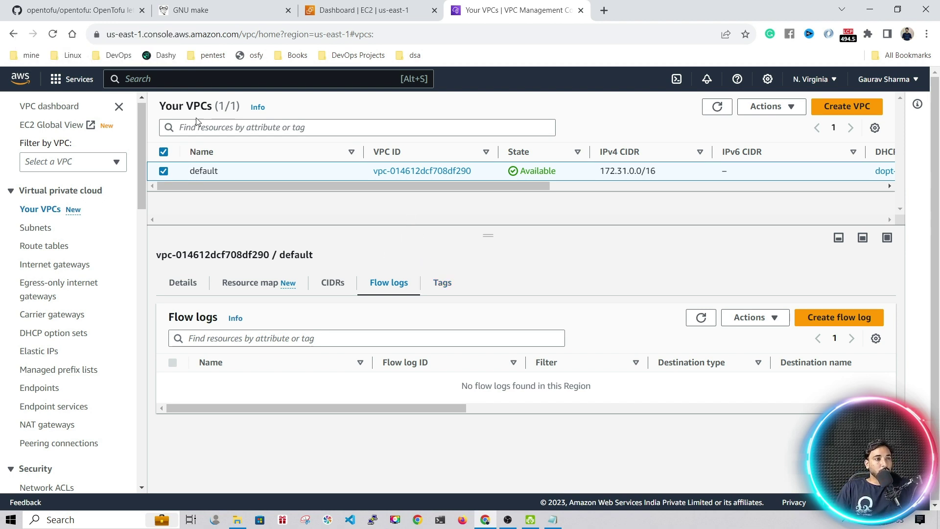
pyautogui.moveTo(158, 105); pyautogui.dragTo(216, 105)
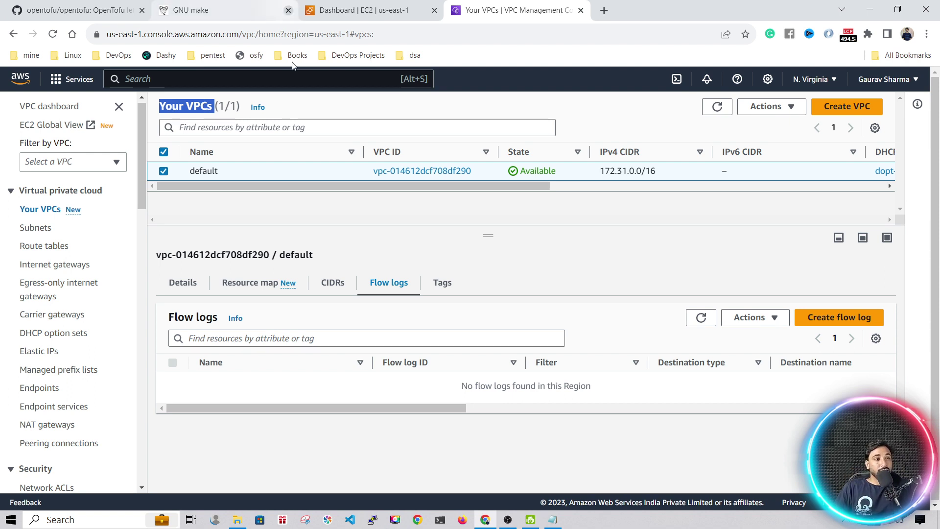
pyautogui.doubleClick(189, 106)
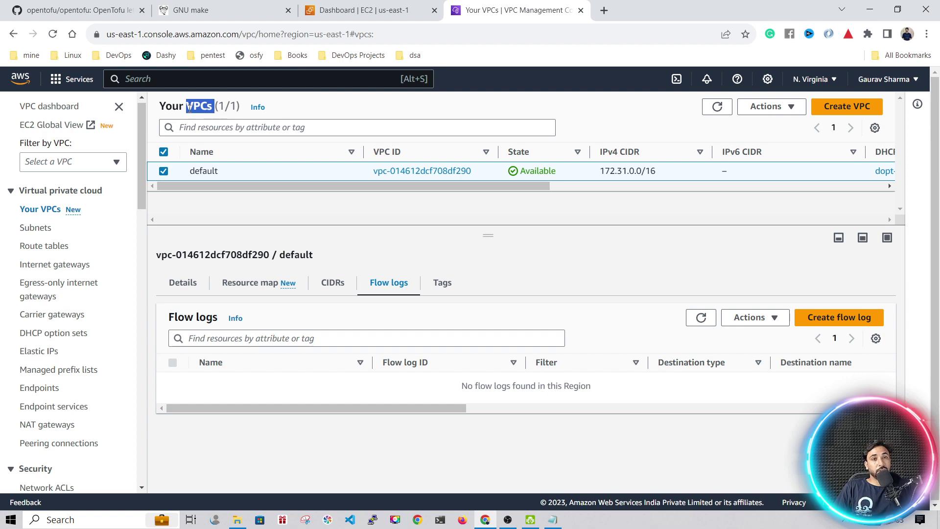
# Start a new flow log for the default VPC and name it s3bucket.
pyautogui.click(840, 319)
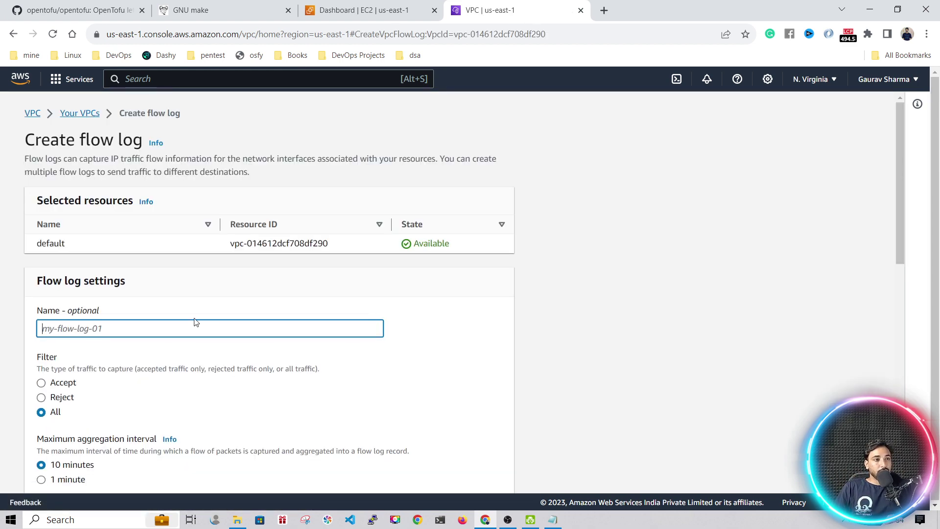
pyautogui.write('s')
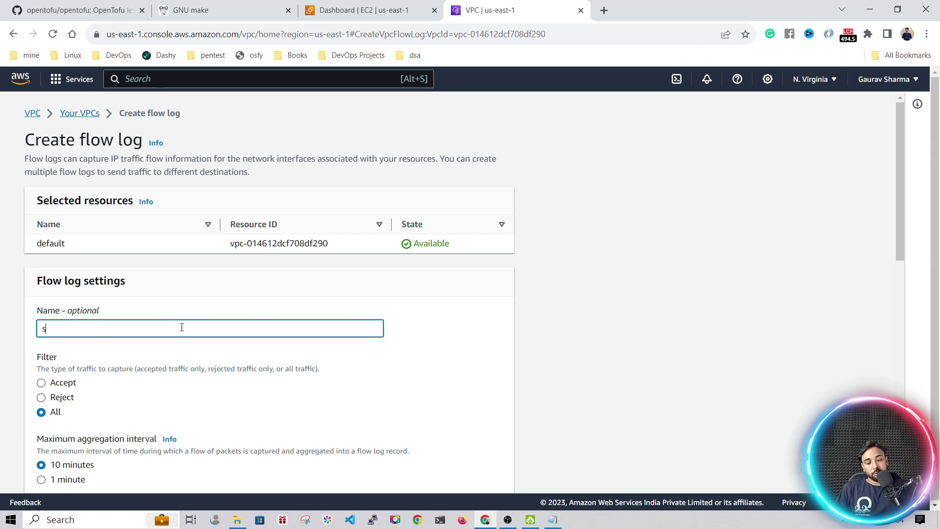
pyautogui.write('3bucket')
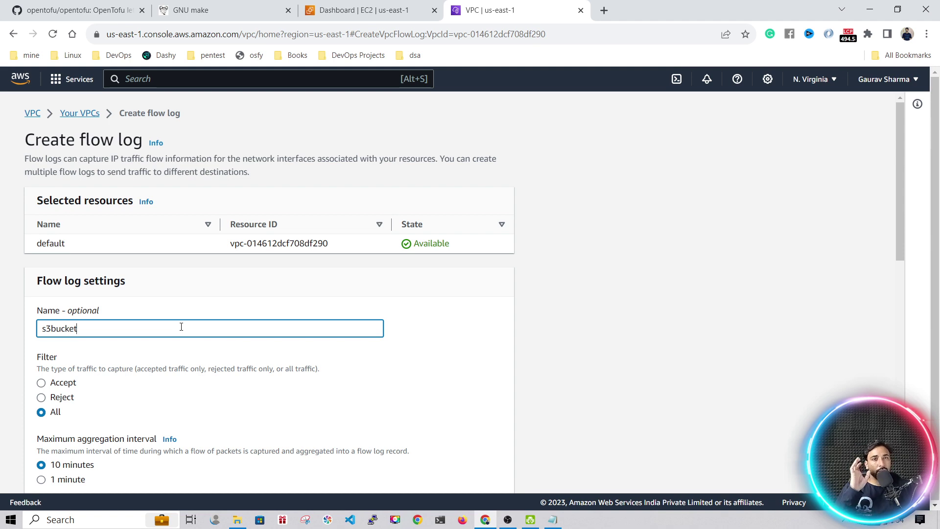
# Examine the traffic filter choices and the maximum aggregation interval options in the flow log settings.
pyautogui.moveTo(35, 357); pyautogui.dragTo(99, 416)
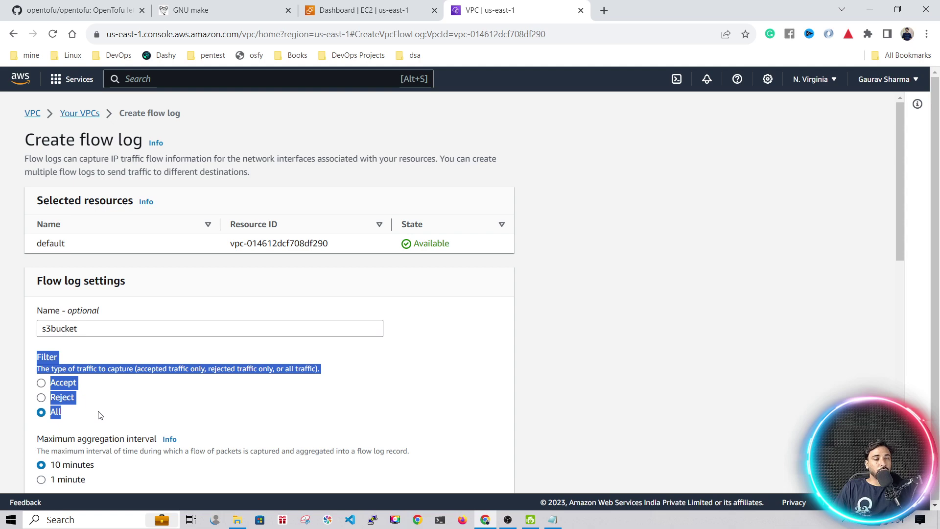
pyautogui.click(93, 414)
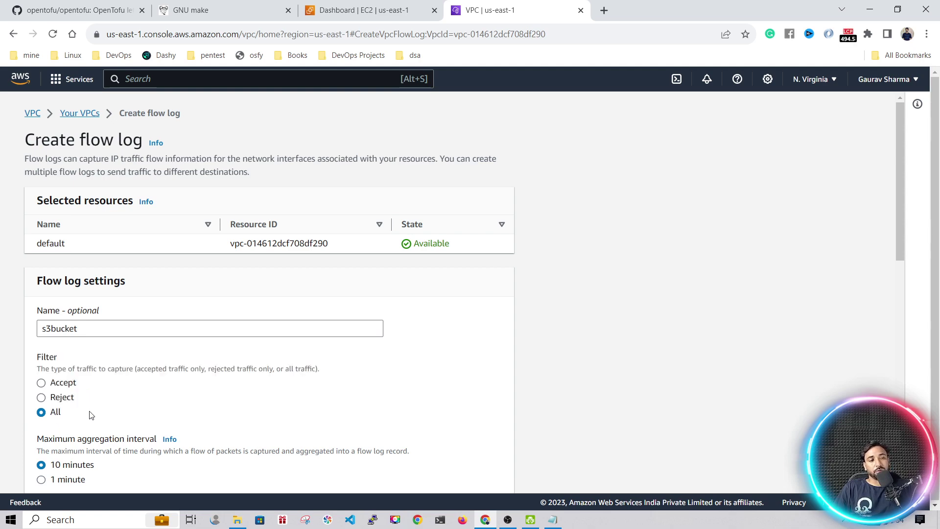
pyautogui.scroll(-5, 42, 146)
pyautogui.moveTo(34, 141); pyautogui.dragTo(101, 181)
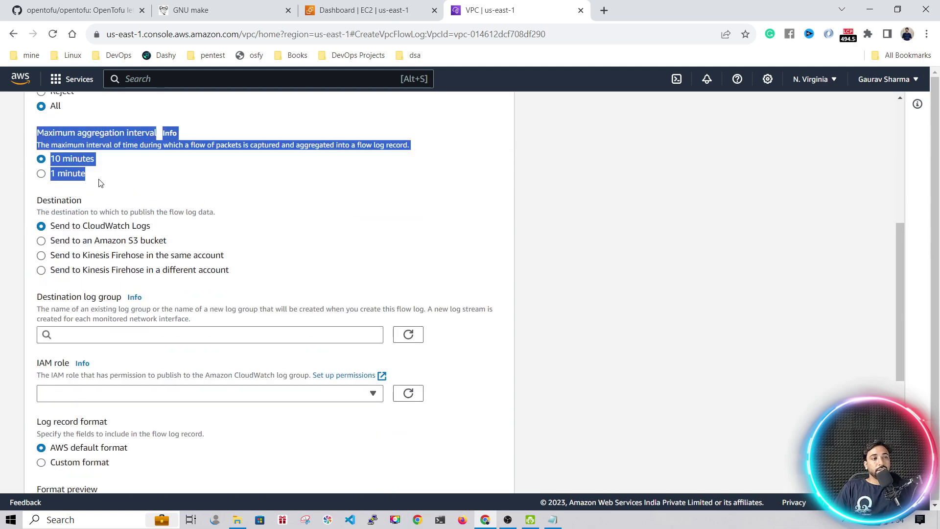
pyautogui.click(154, 185)
pyautogui.scroll(1, 147, 187)
pyautogui.moveTo(101, 235); pyautogui.dragTo(58, 228)
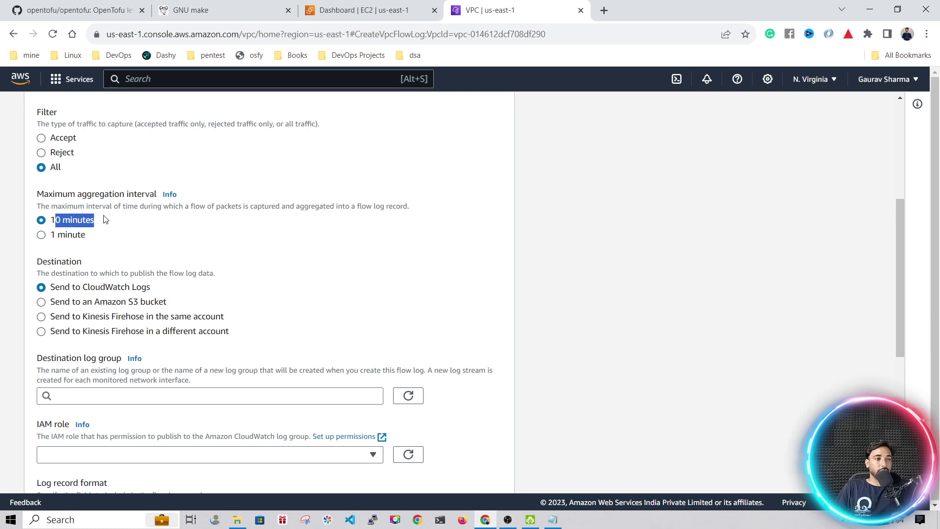
# Try the S3 bucket, both Kinesis Firehose and the CloudWatch Logs destinations to compare the fields each one requires.
pyautogui.moveTo(49, 302); pyautogui.dragTo(163, 307)
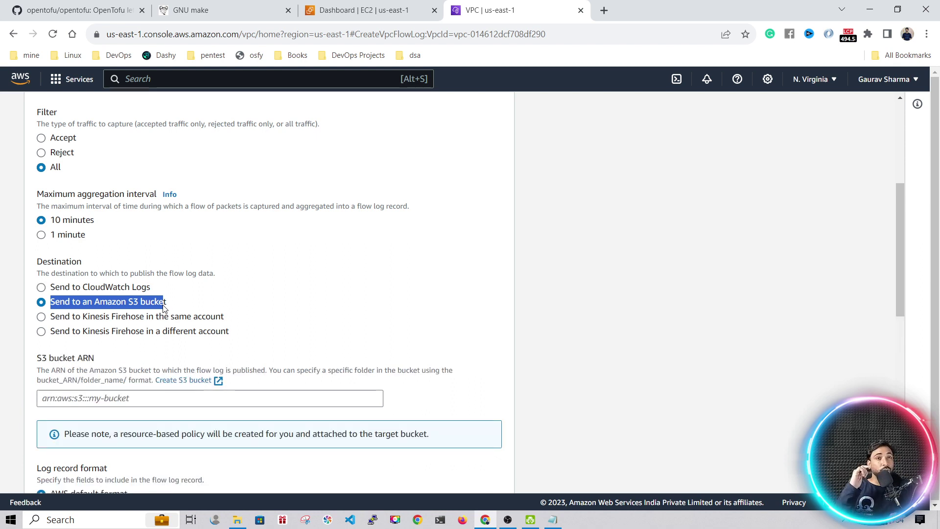
pyautogui.moveTo(155, 287); pyautogui.dragTo(154, 324)
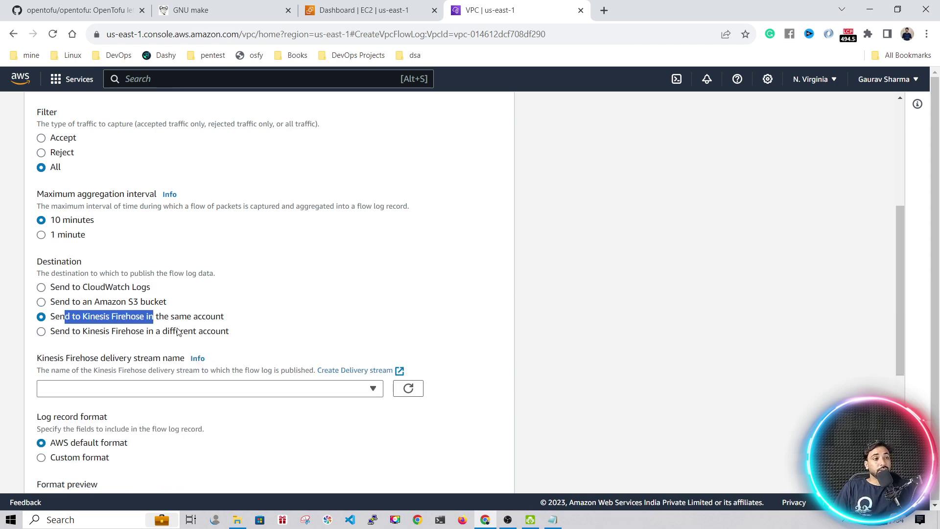
pyautogui.click(41, 331)
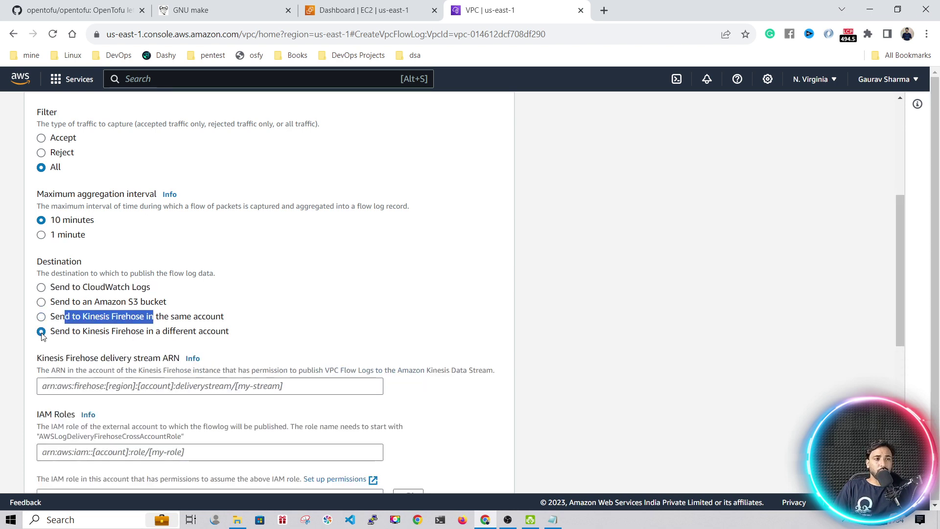
pyautogui.click(41, 302)
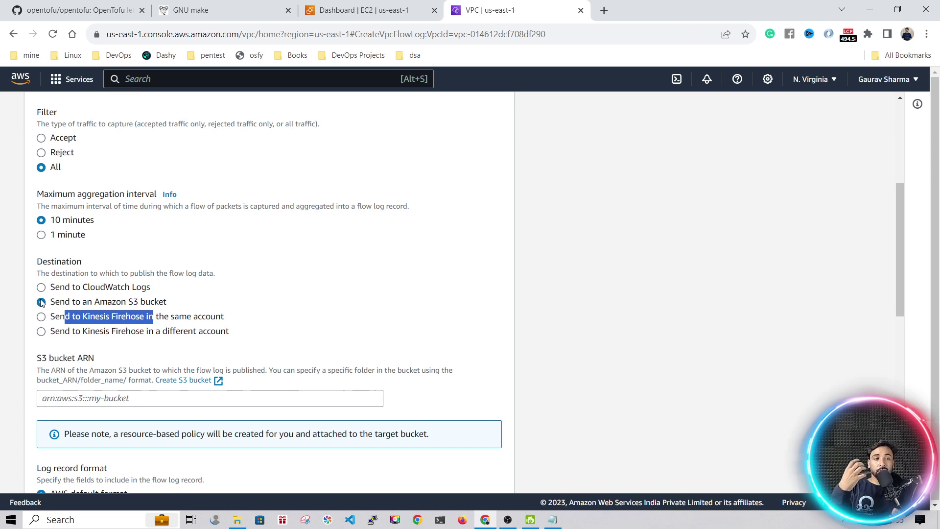
pyautogui.click(42, 287)
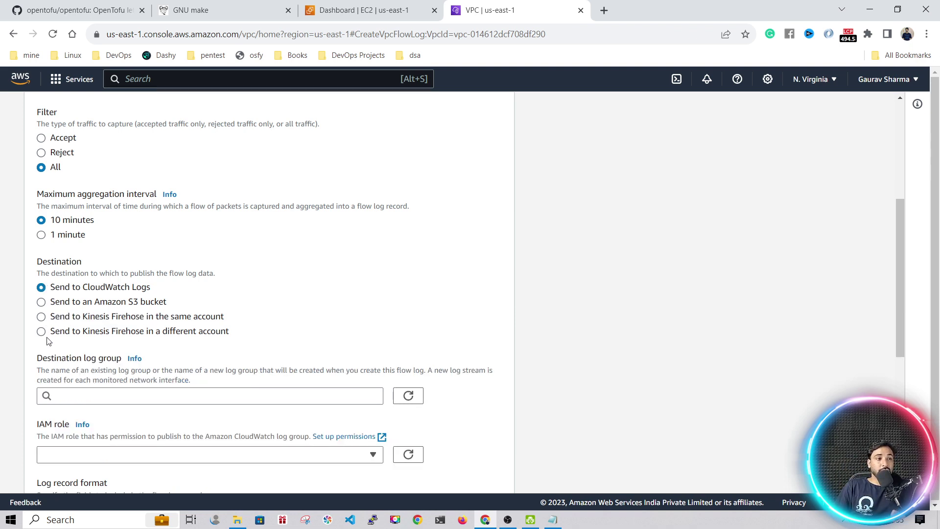
pyautogui.moveTo(45, 371); pyautogui.dragTo(131, 399)
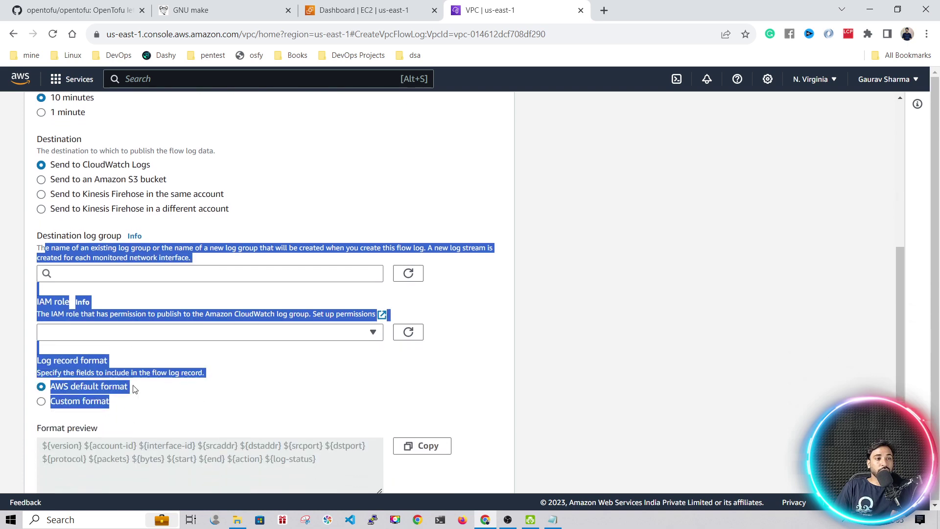
pyautogui.scroll(5, 131, 399)
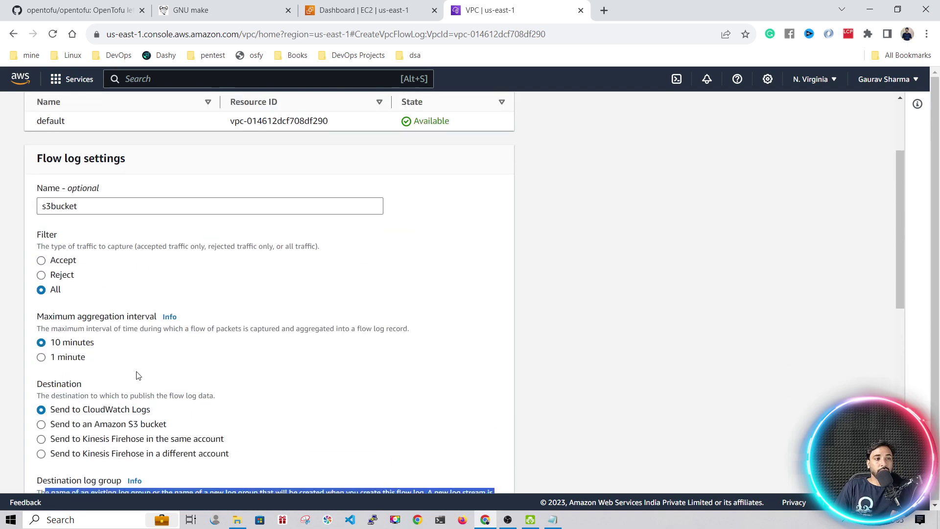
# Set the flow log destination to an Amazon S3 bucket and review the bucket ARN requirement.
pyautogui.click(42, 426)
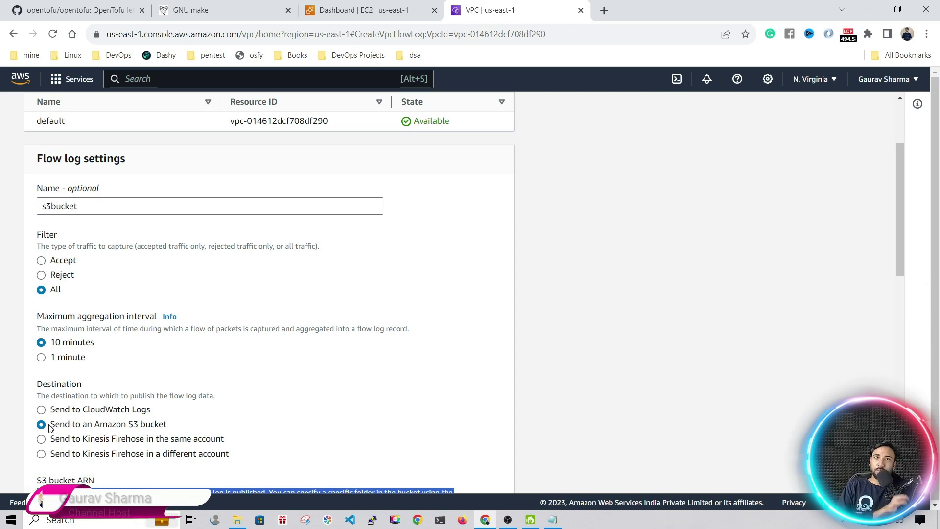
pyautogui.scroll(-3, 50, 427)
pyautogui.click(127, 319)
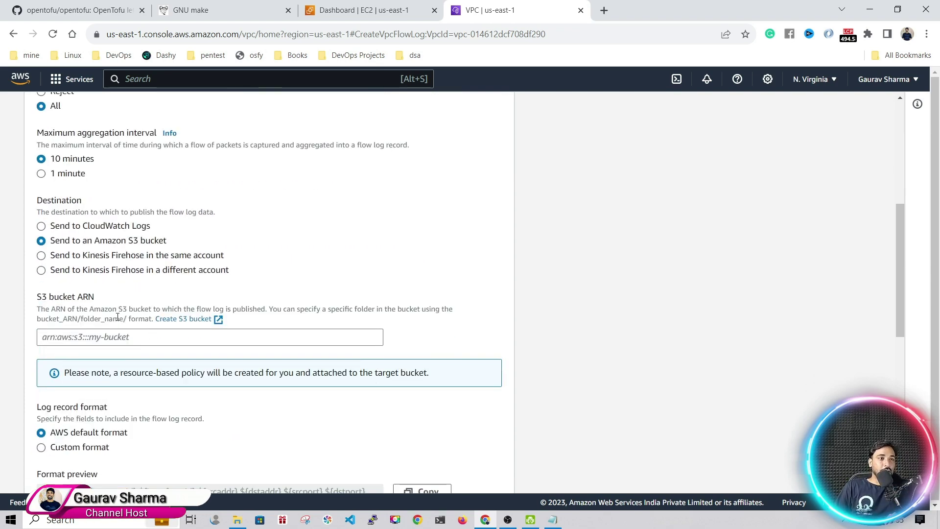
pyautogui.moveTo(100, 300); pyautogui.dragTo(36, 292)
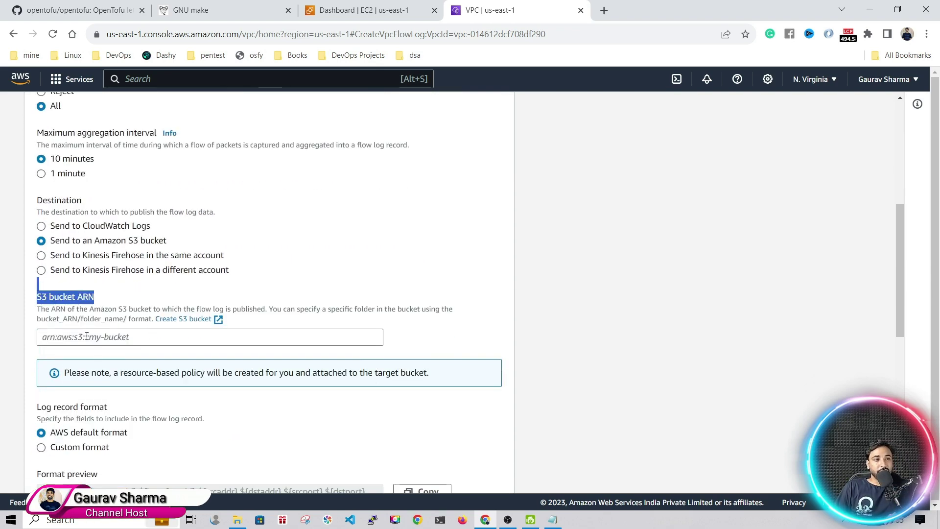
pyautogui.click(37, 294)
# Review the log record fields, trying the custom format and restoring the AWS default format.
pyautogui.scroll(-2, 36, 286)
pyautogui.moveTo(35, 284); pyautogui.dragTo(116, 289)
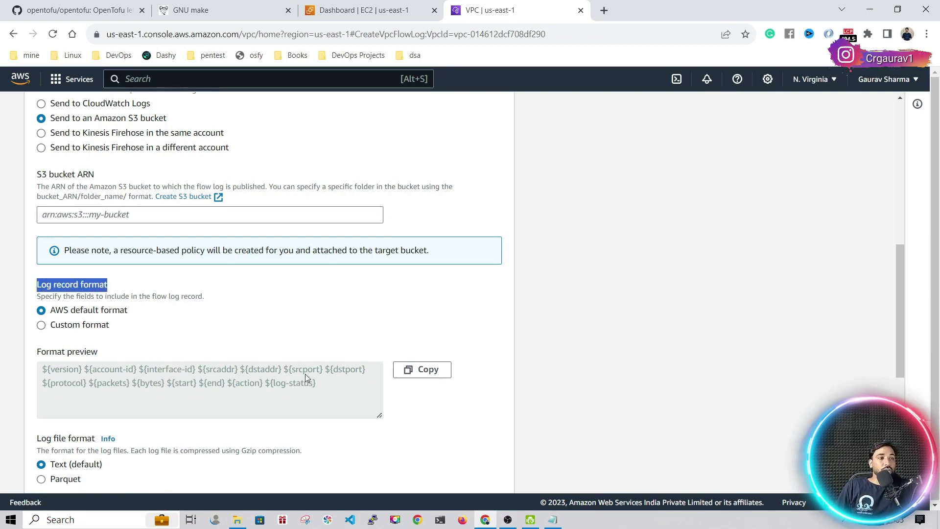
pyautogui.moveTo(333, 393); pyautogui.dragTo(41, 369)
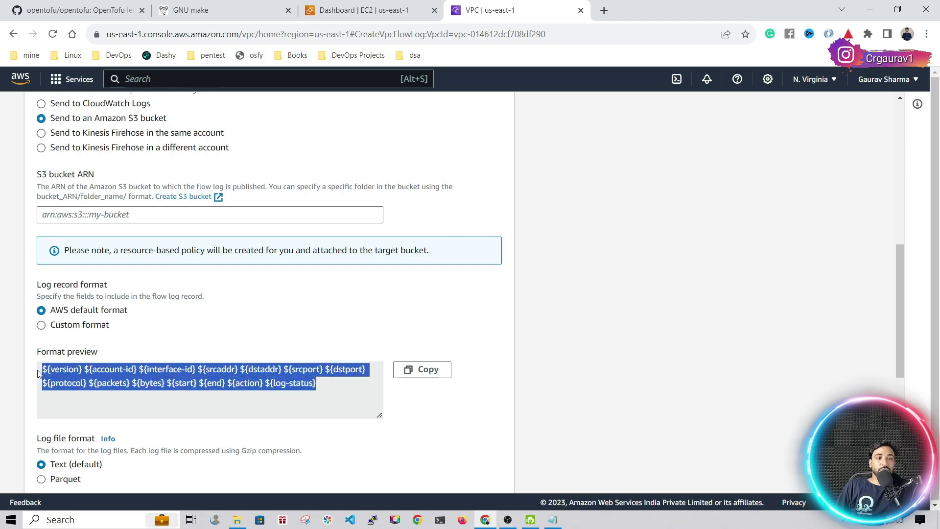
pyautogui.click(42, 326)
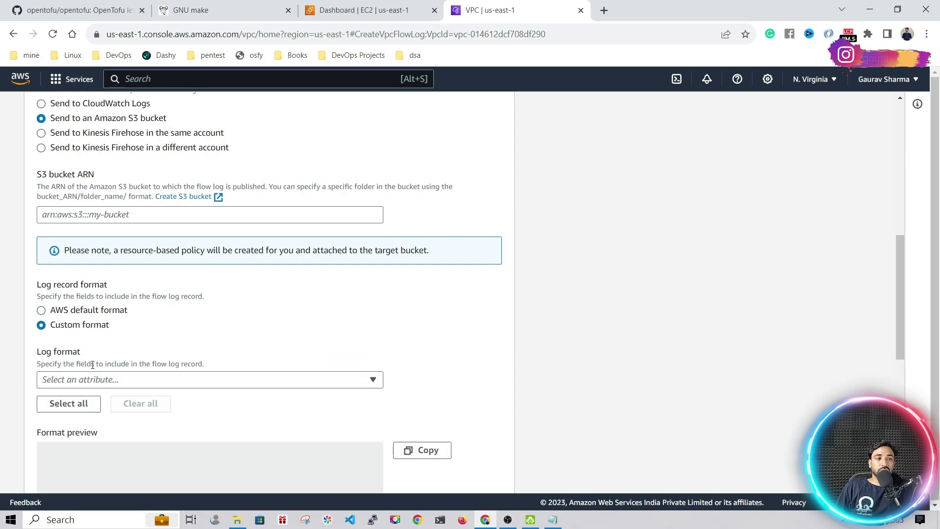
pyautogui.click(49, 310)
# Review the log file format and partitioning options, trying a partition every 1 hour and restoring every 24 hours.
pyautogui.scroll(-4, 54, 310)
pyautogui.moveTo(46, 255); pyautogui.dragTo(73, 257)
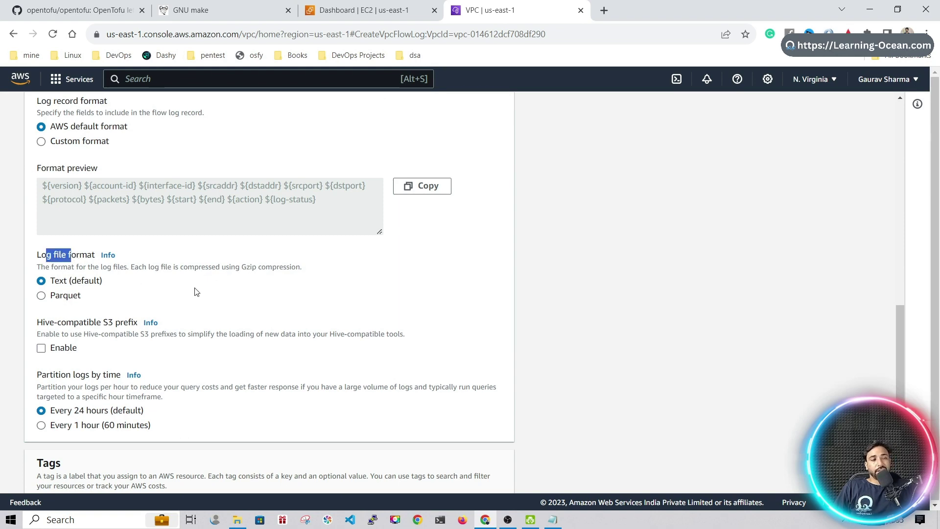
pyautogui.scroll(-3, 110, 297)
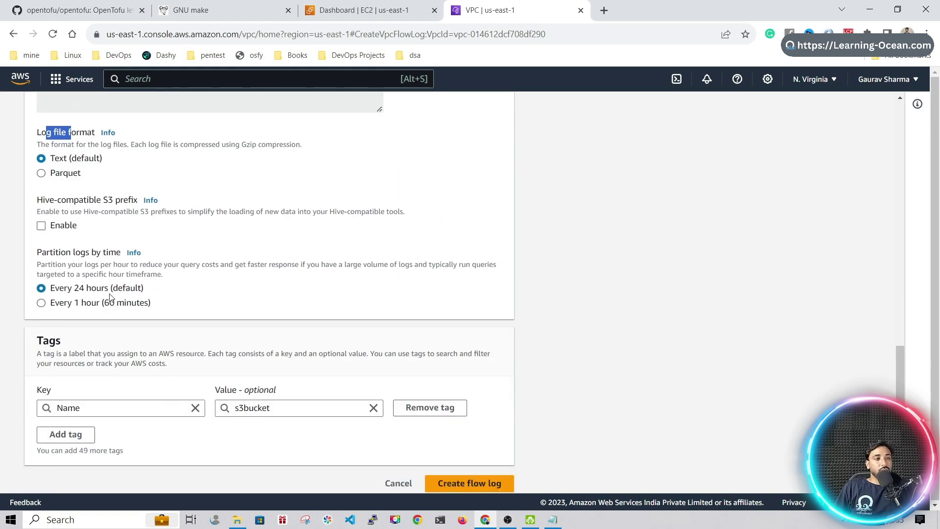
pyautogui.click(39, 252)
pyautogui.scroll(-1, 90, 248)
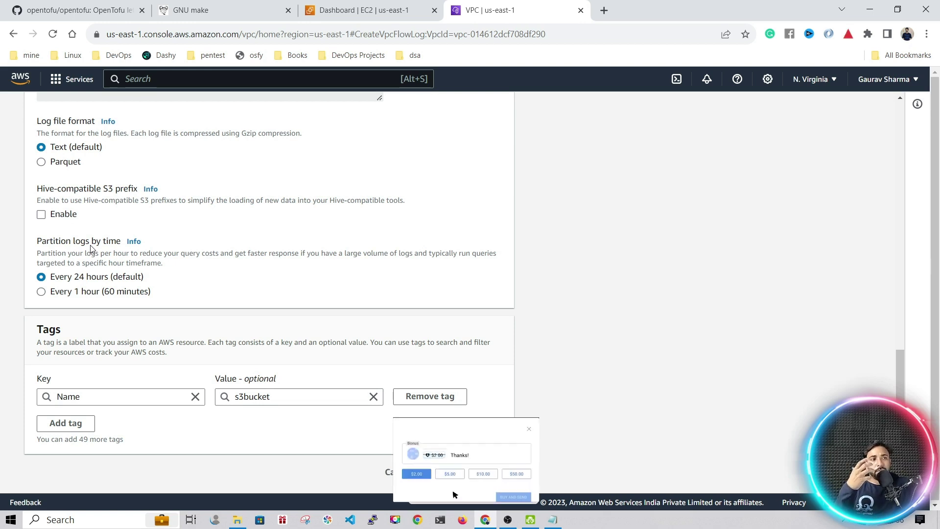
pyautogui.click(69, 292)
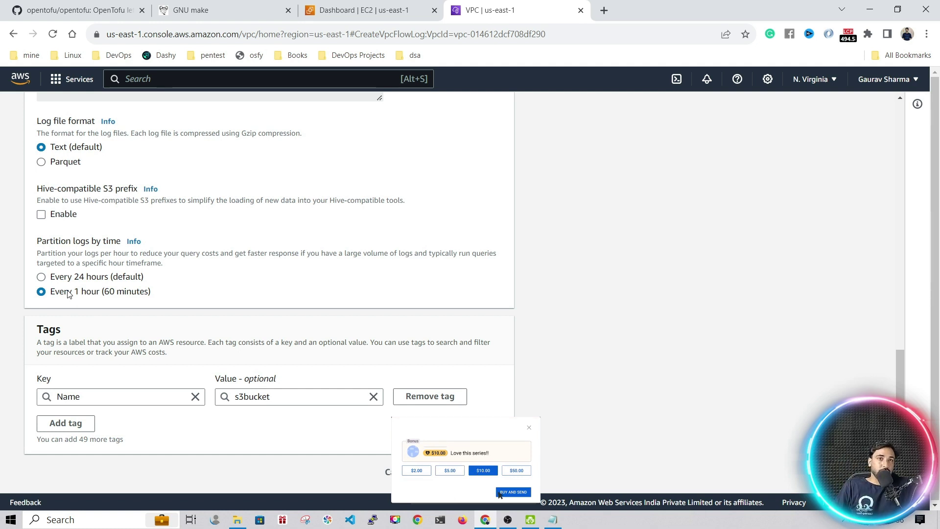
pyautogui.press('Up')
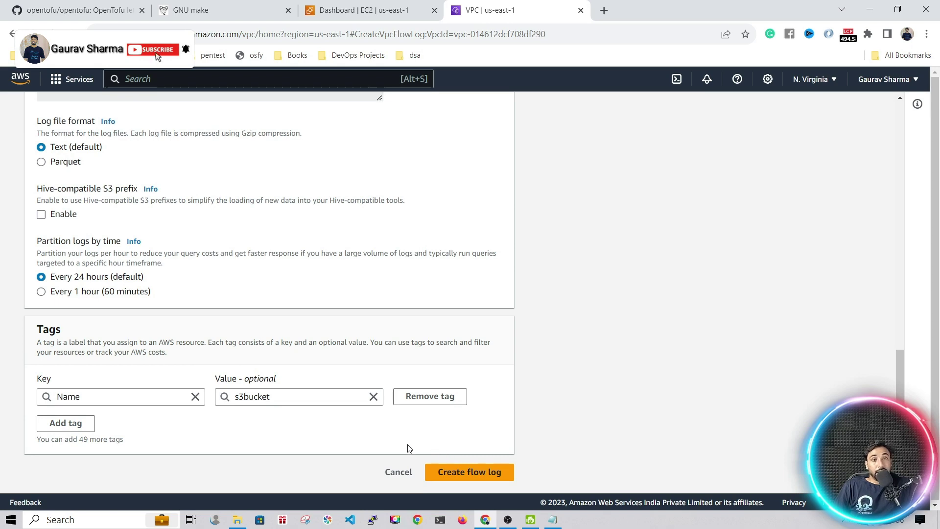
# Cancel the flow log creation and show the default VPC's flow logs list.
pyautogui.click(398, 473)
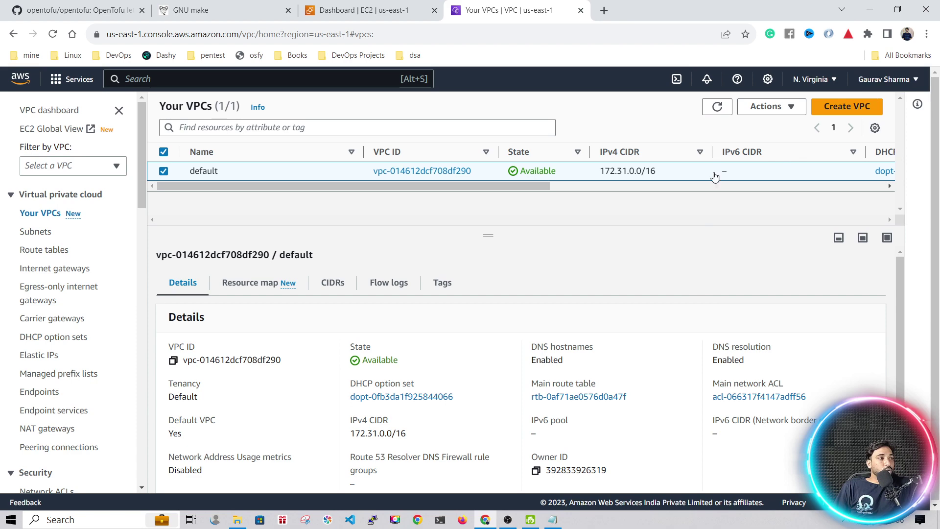
pyautogui.click(383, 289)
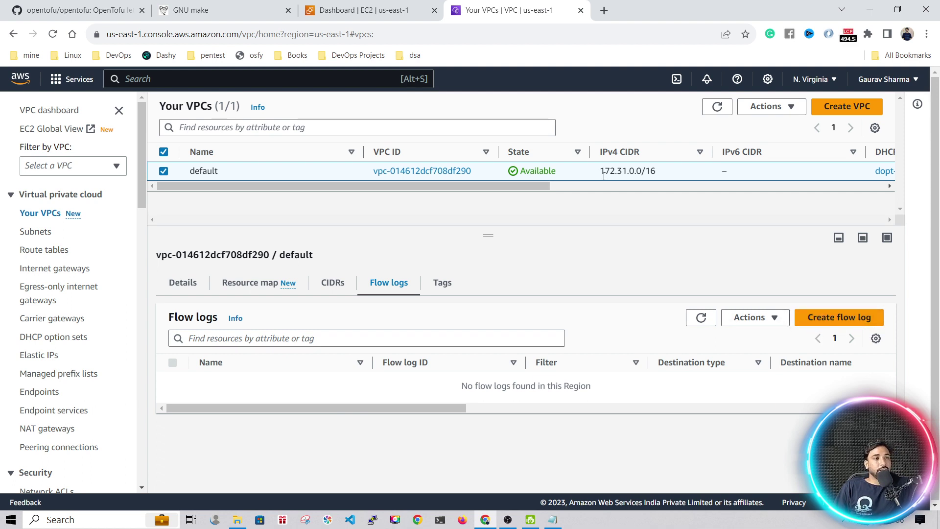
# Open the flow log creation form for the 172.31.80.0/20 subnet and review its settings down to the tags.
pyautogui.click(28, 235)
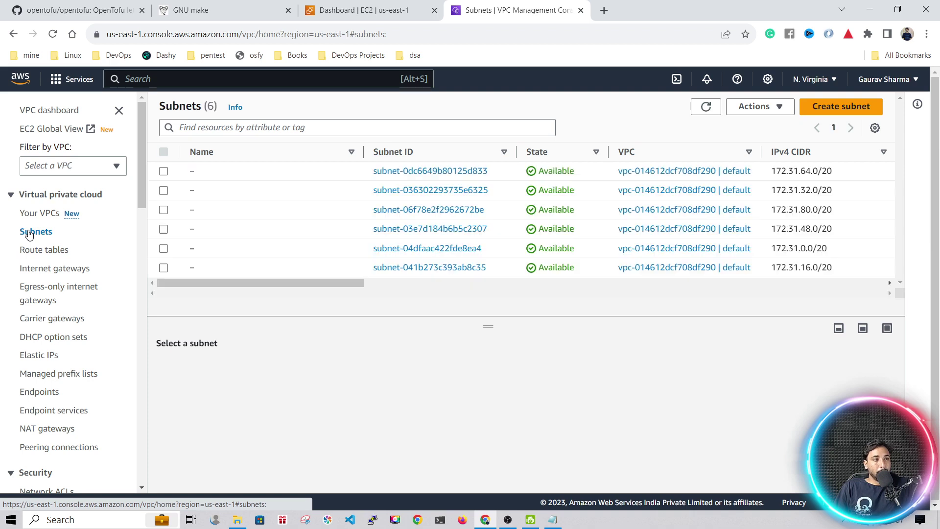
pyautogui.click(308, 216)
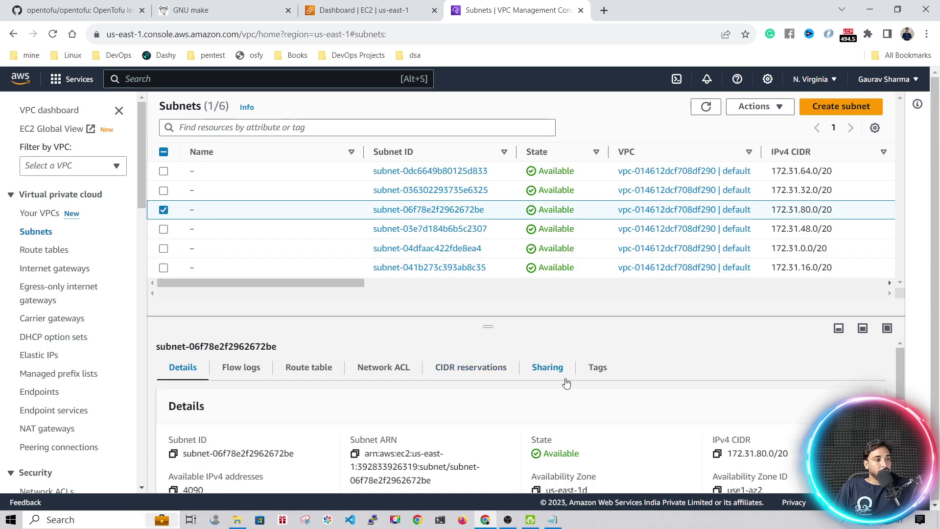
pyautogui.click(231, 374)
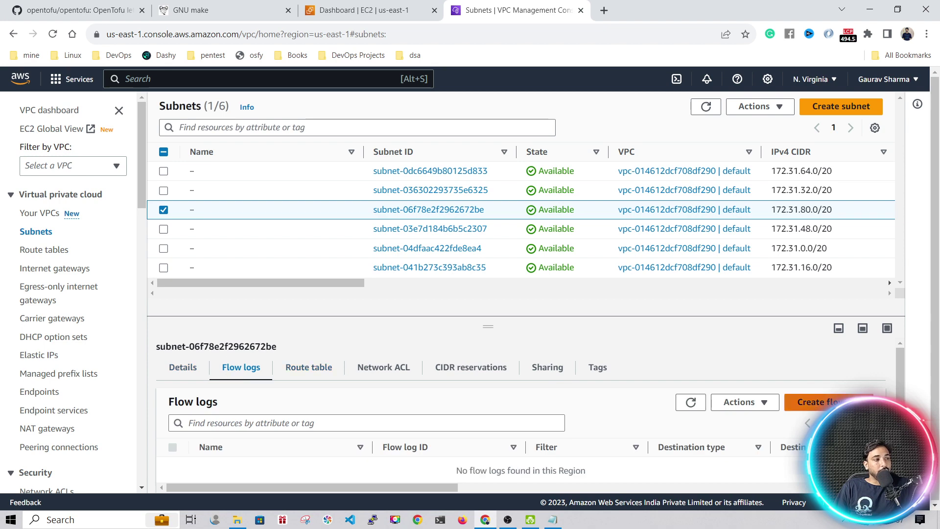
pyautogui.click(826, 405)
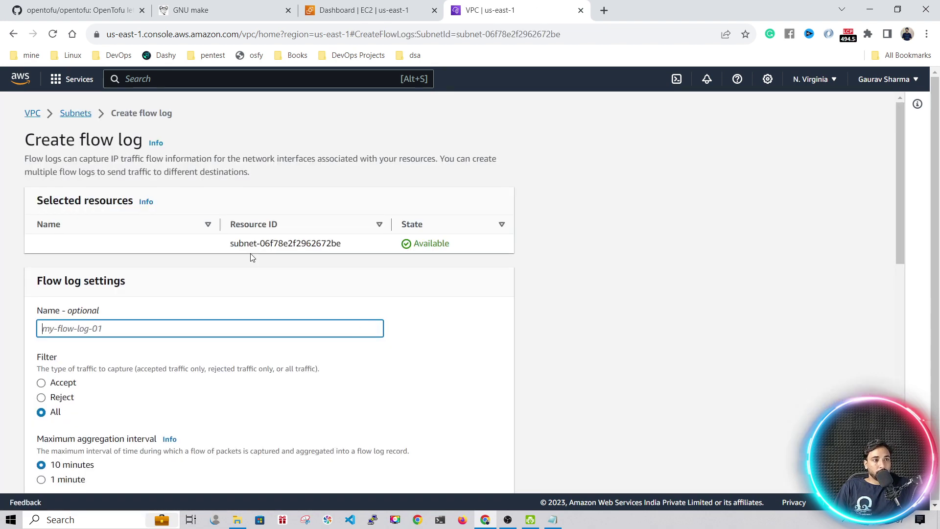
pyautogui.scroll(-4, 66, 286)
pyautogui.scroll(-7, 66, 286)
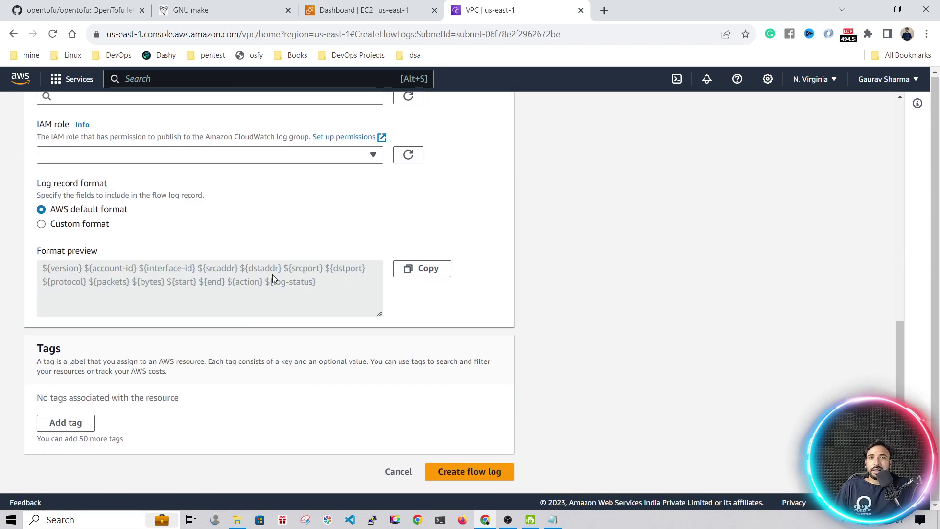
# Cancel the subnet's flow log creation and switch to the EC2 dashboard to list the running instances.
pyautogui.click(394, 472)
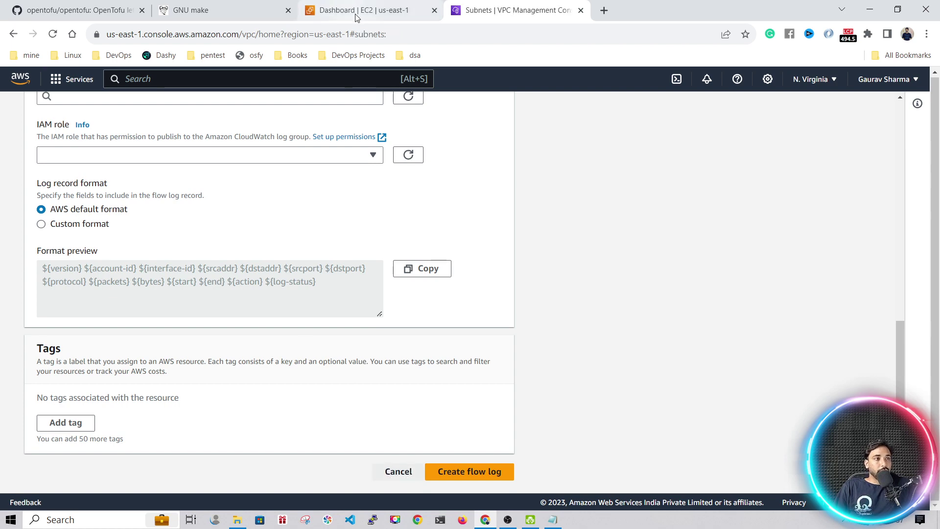
pyautogui.click(356, 15)
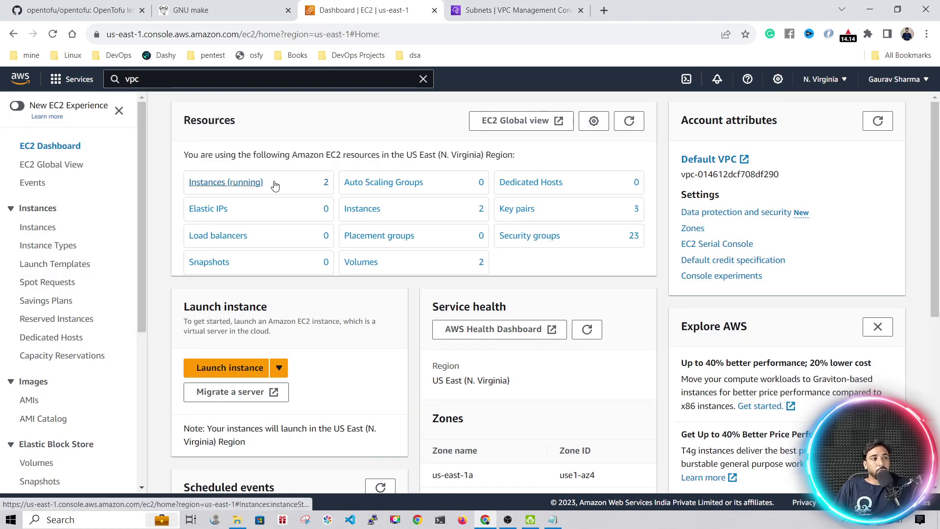
pyautogui.click(239, 184)
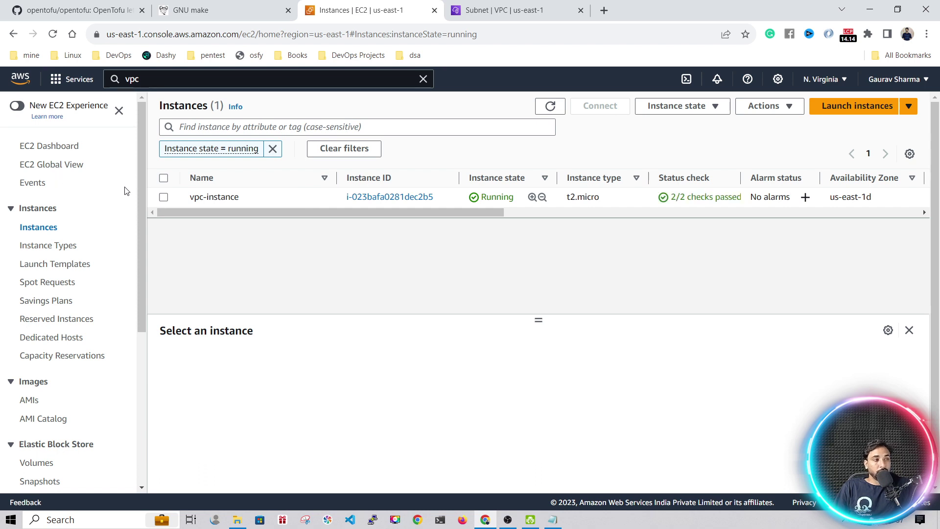
# Open the network interface attached to vpc-instance from the instance's networking details.
pyautogui.click(222, 196)
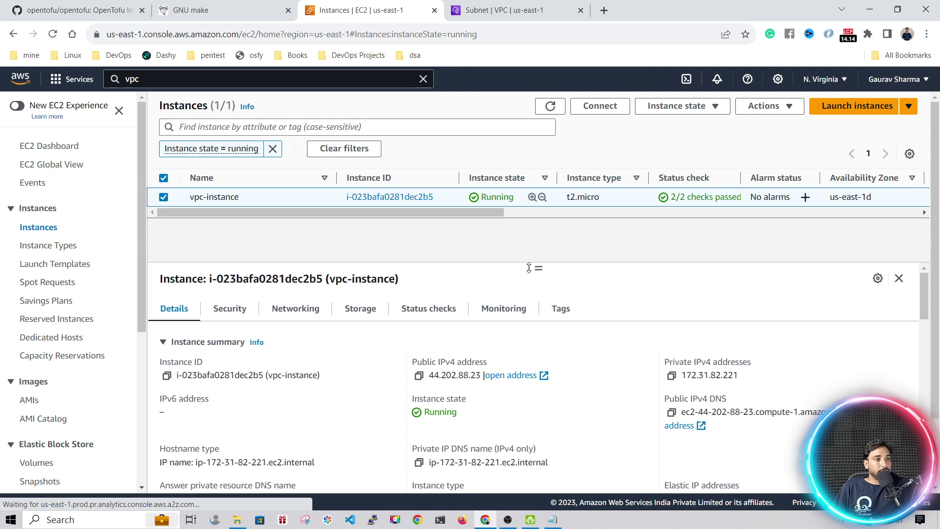
pyautogui.click(295, 308)
pyautogui.scroll(-5, 300, 377)
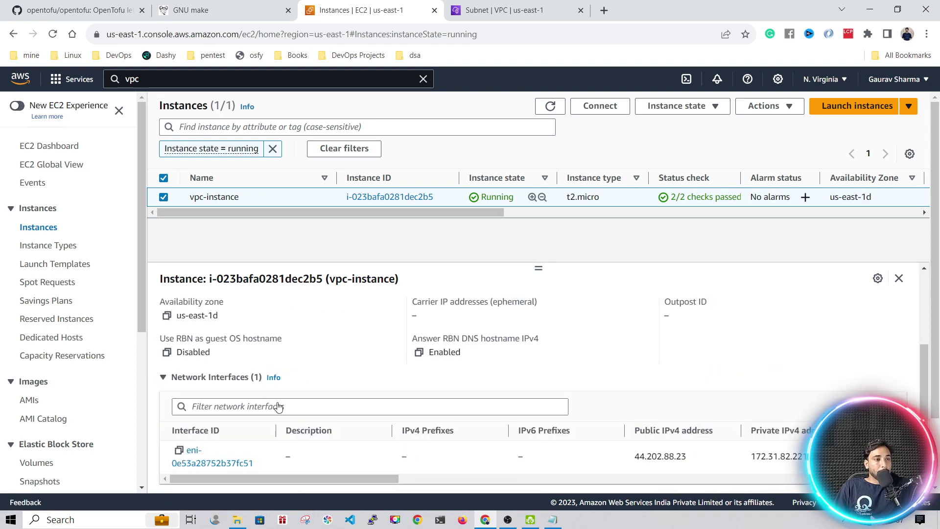
pyautogui.scroll(-3, 256, 437)
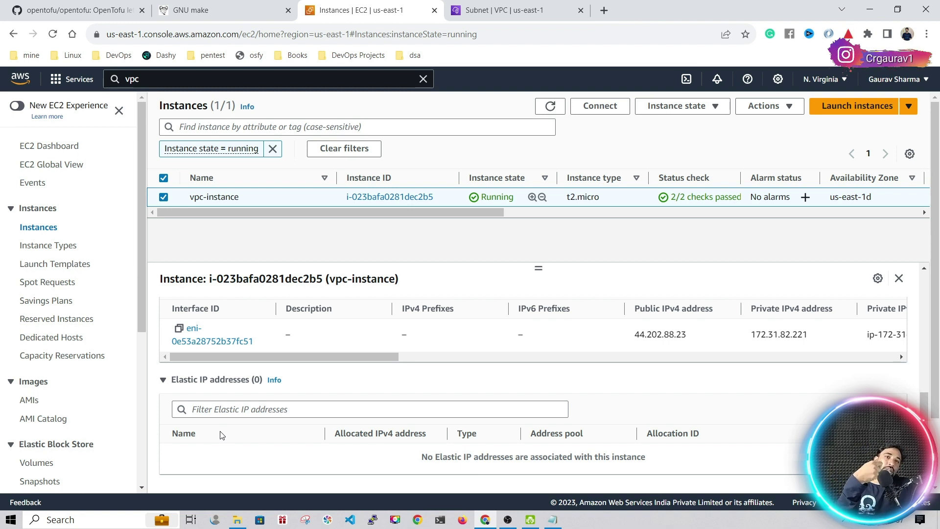
pyautogui.click(204, 341)
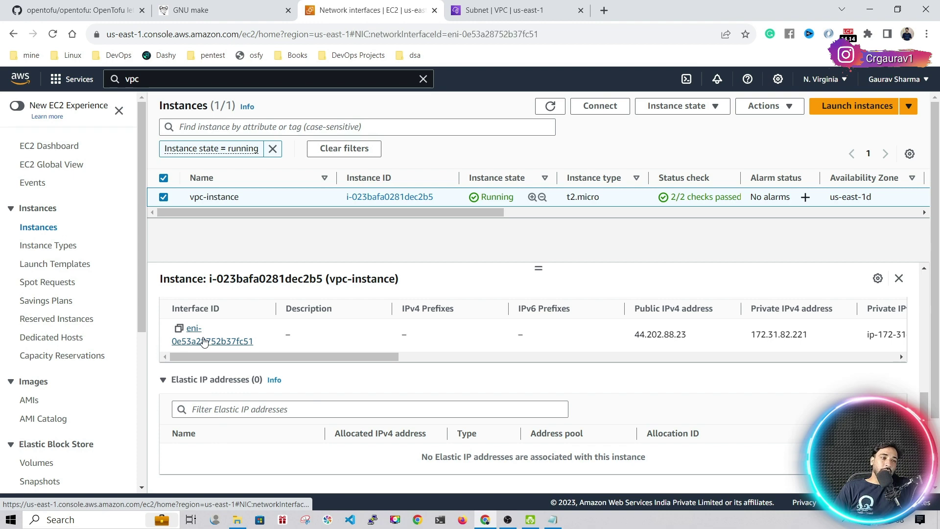